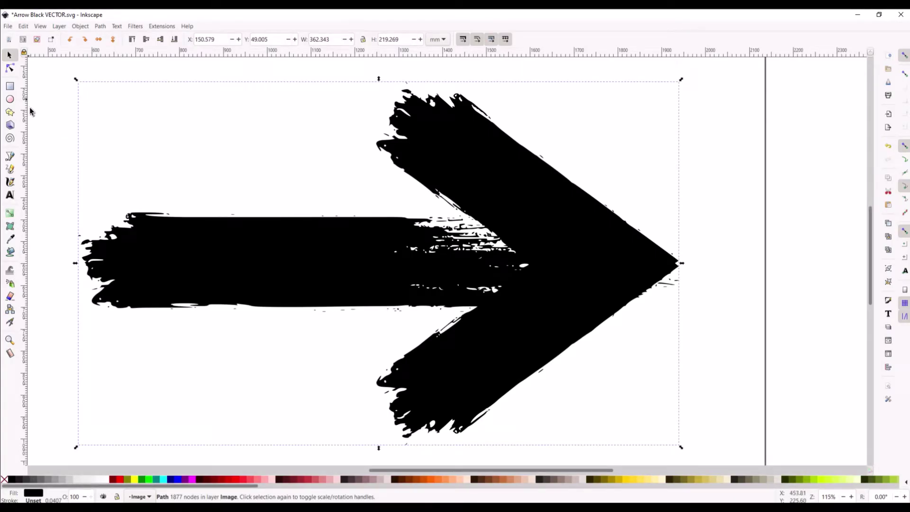
Step: Drag the arrow path around and drop it at X 158.615, Y 46.021 mm
mouse_move(213, 253)
left_mouse_down()
mouse_move(325, 280)
mouse_move(190, 214)
mouse_move(215, 246)
left_mouse_up()
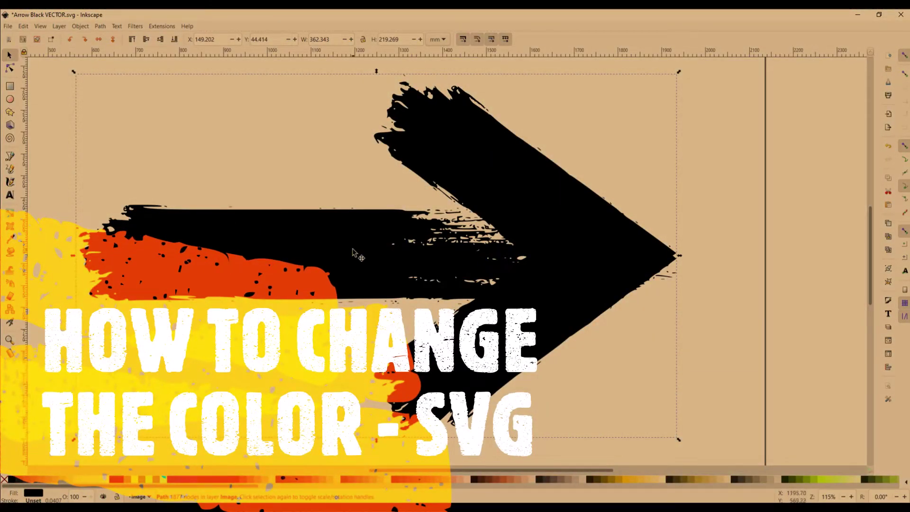
left_click_drag(353, 251, 349, 260)
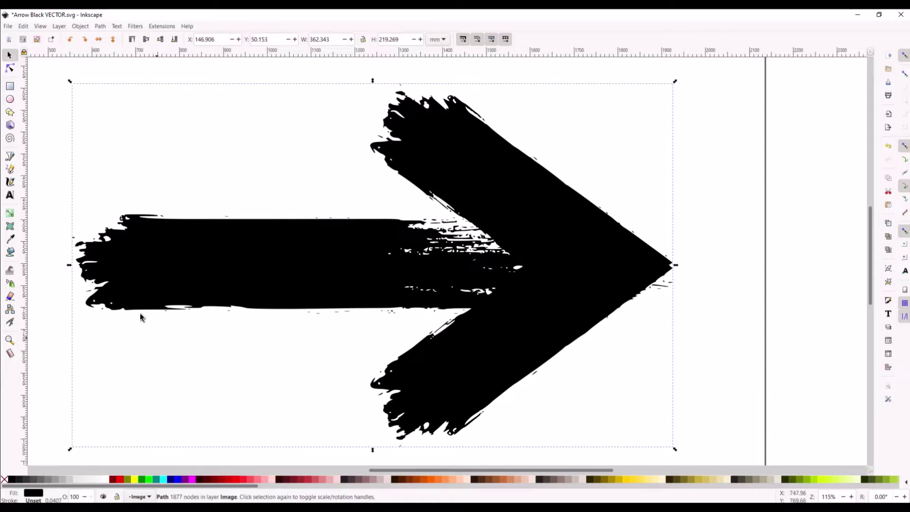
left_click_drag(176, 282, 205, 278)
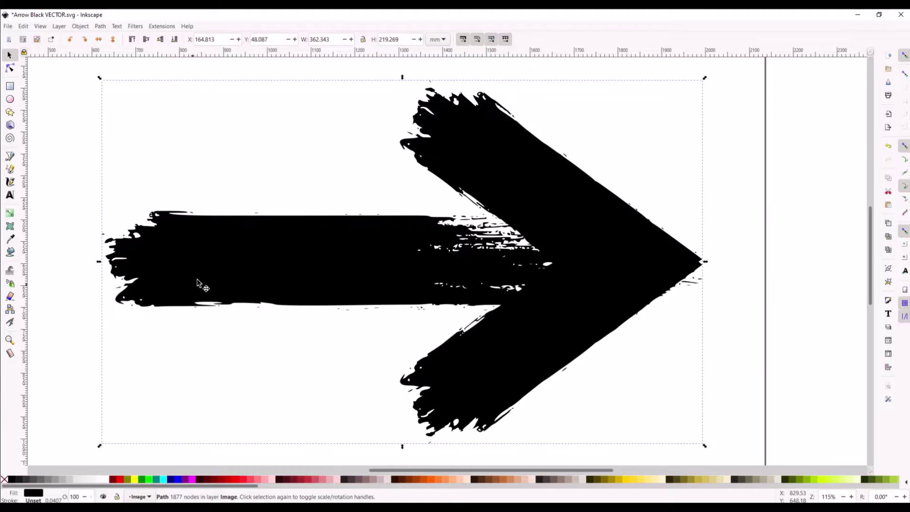
left_click_drag(212, 274, 200, 271)
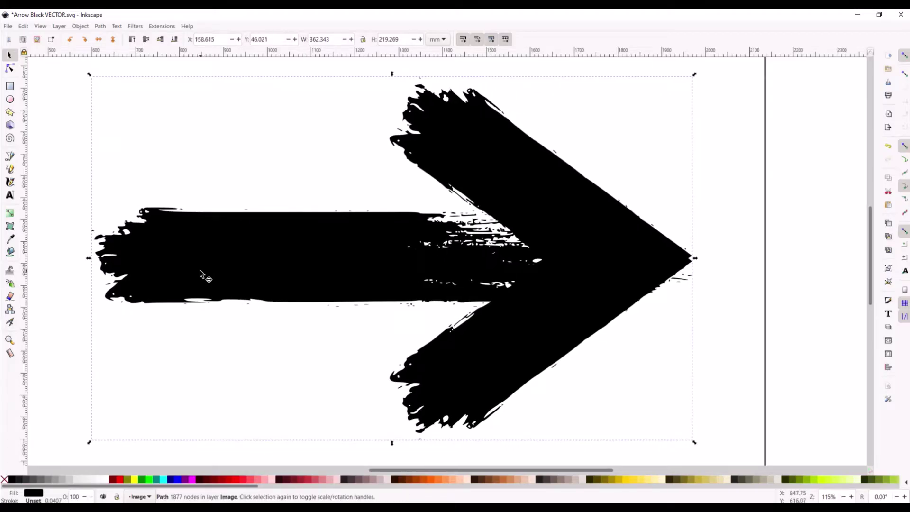
left_click(10, 69)
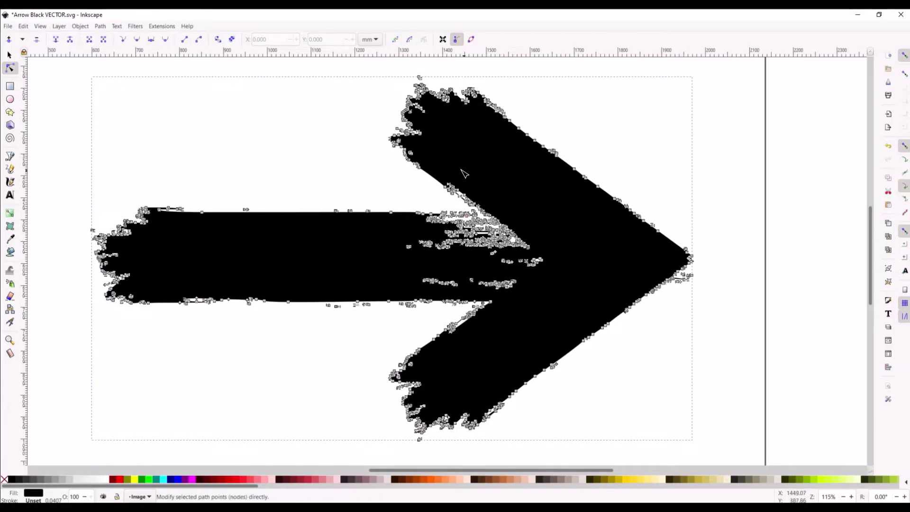
left_click(9, 56)
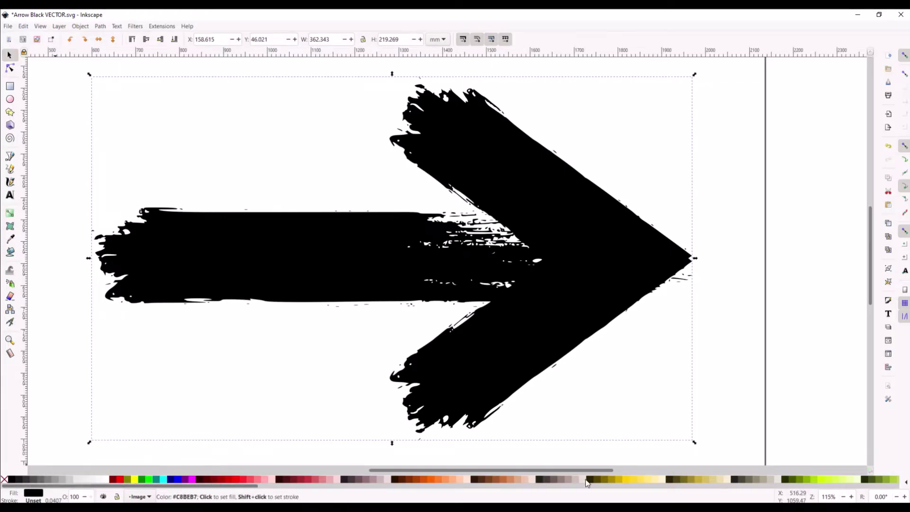
Step: Cycle the arrow fill through magenta, maroon and navy to bright blue, then switch to Black Arrow IMAGE.png
left_click(192, 480)
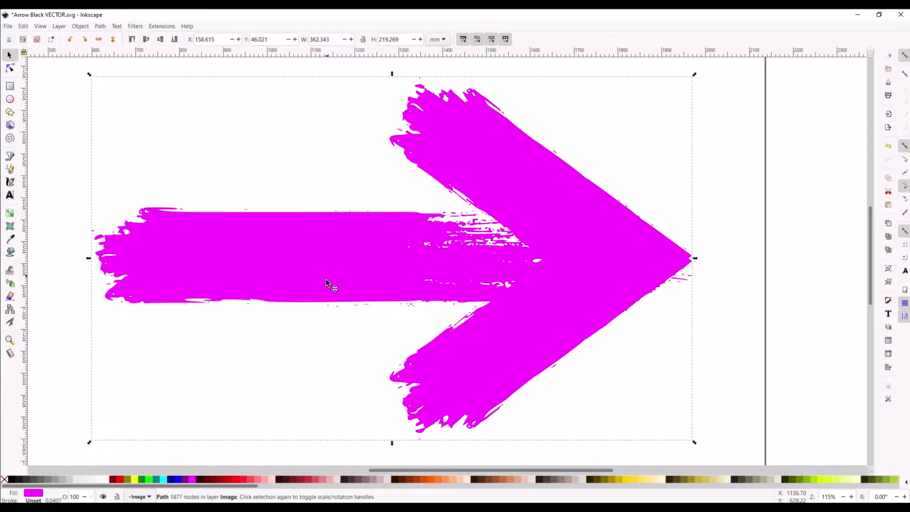
left_click(285, 479)
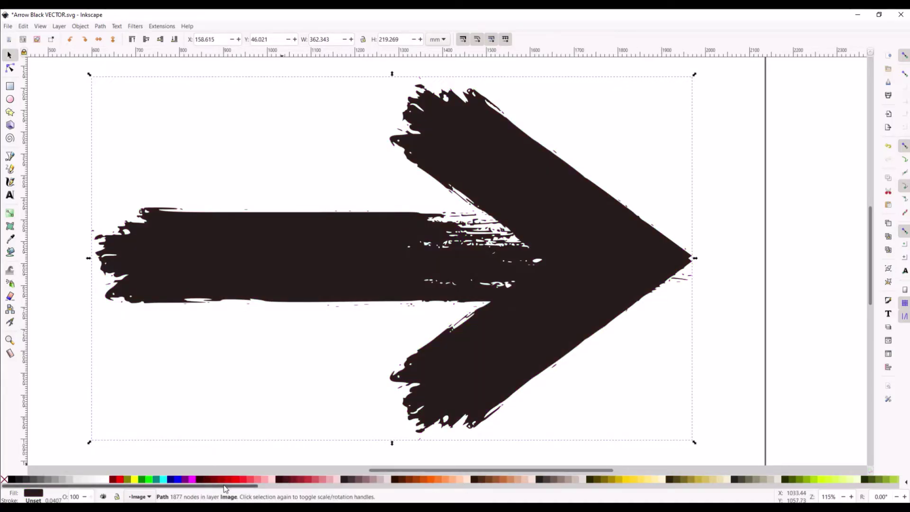
left_click_drag(226, 486, 846, 495)
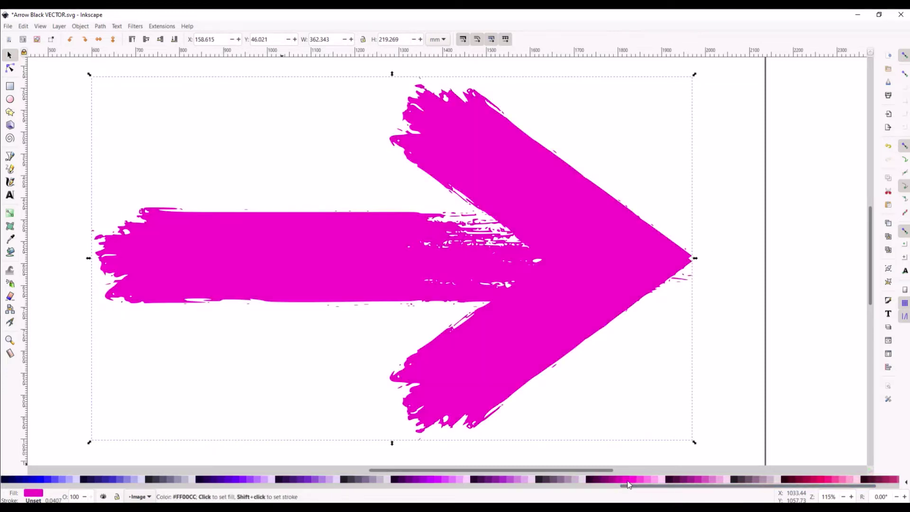
left_click(617, 479)
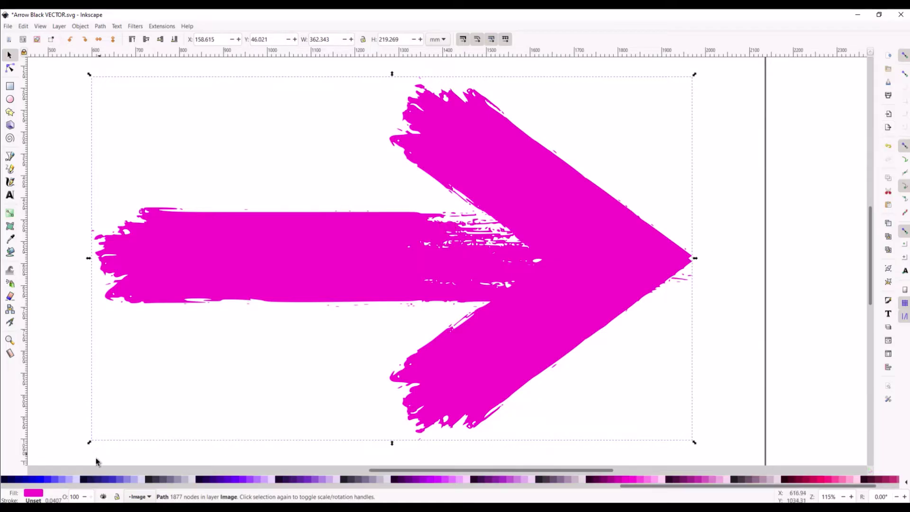
left_click(95, 480)
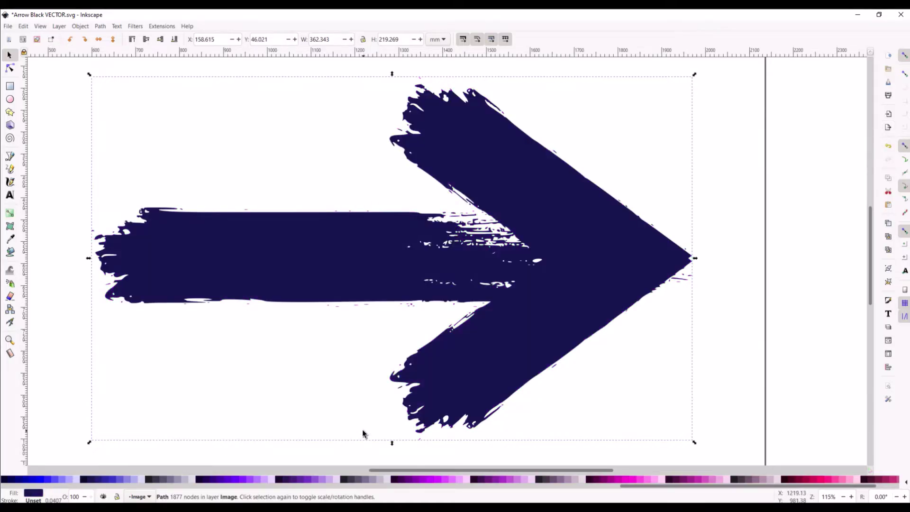
left_click(43, 480)
key("ctrl+Tab")
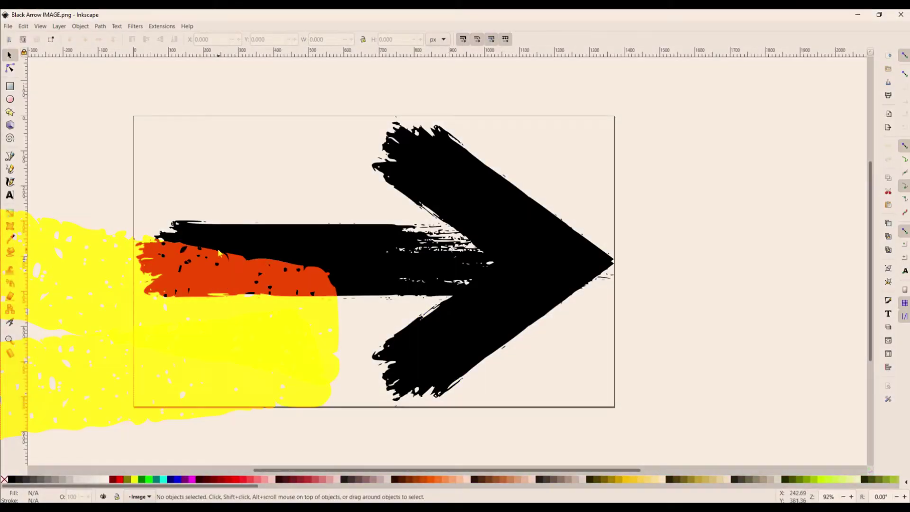
Step: Move the embedded arrow bitmap slightly down, checking that it has no editable nodes
left_click(235, 255)
mouse_move(288, 260)
left_mouse_down()
mouse_move(274, 274)
mouse_move(289, 266)
left_mouse_up()
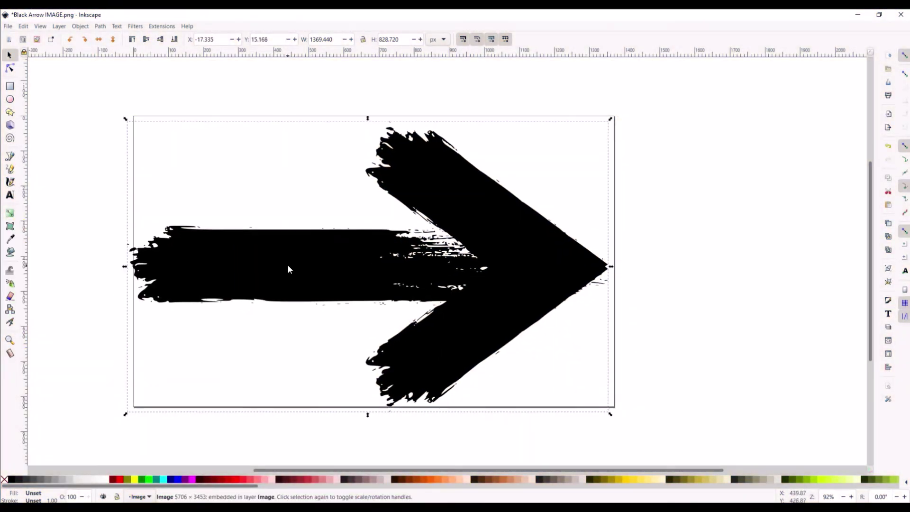
left_click(9, 69)
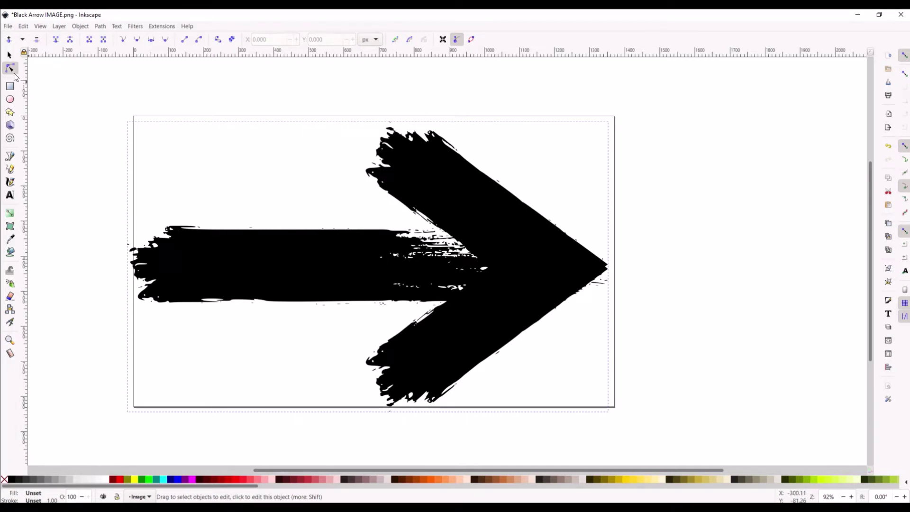
key("s")
left_click(192, 246)
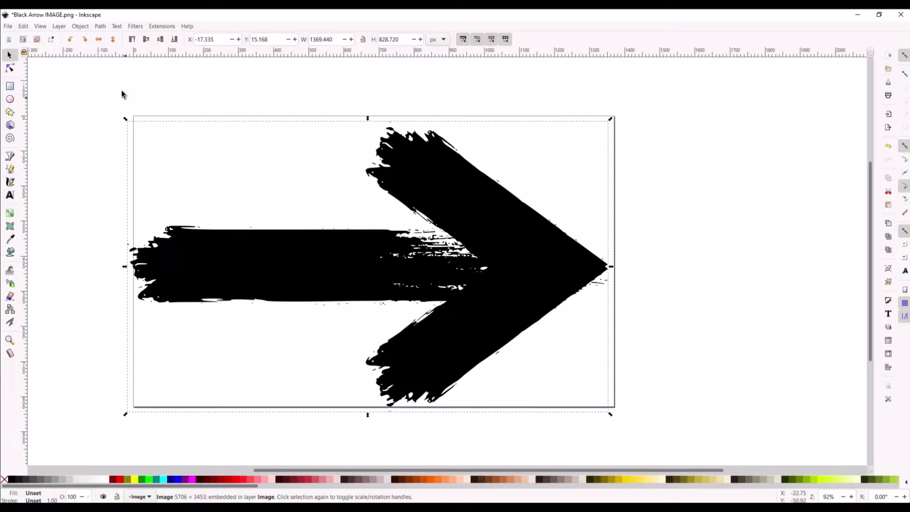
Step: Open Filters > Color > Colorize and look through its options and RGB/CMYK colour modes
left_click(132, 26)
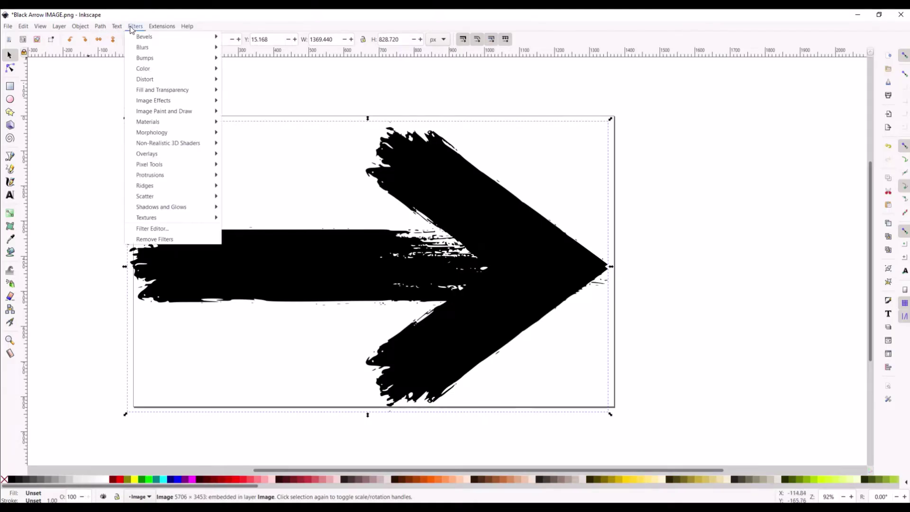
mouse_move(152, 70)
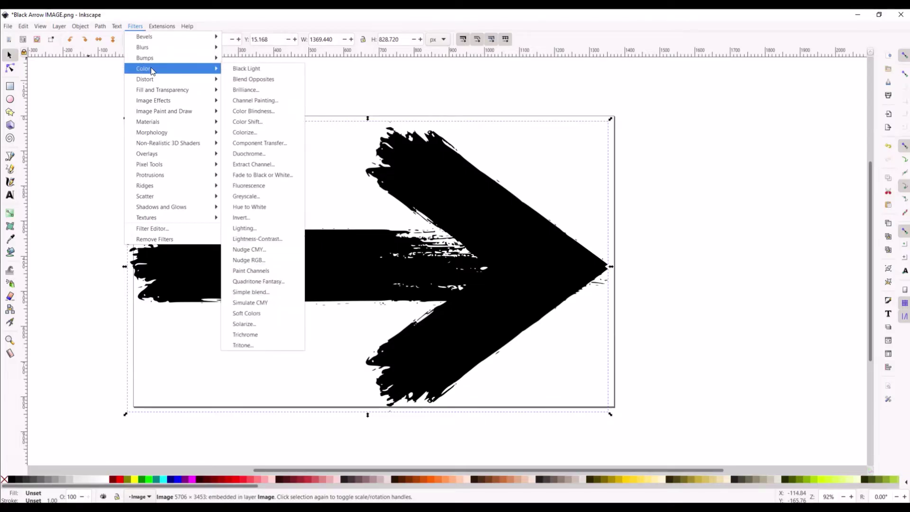
left_click(261, 133)
left_click(62, 74)
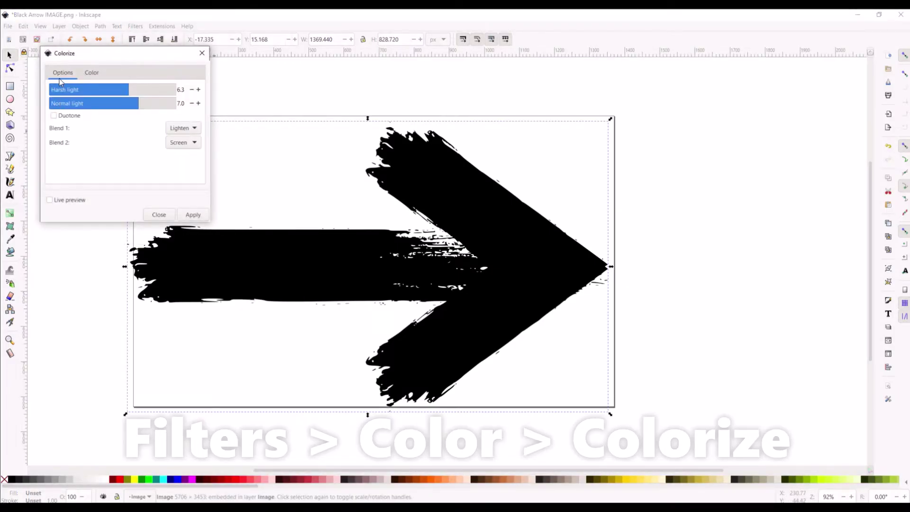
left_click(89, 72)
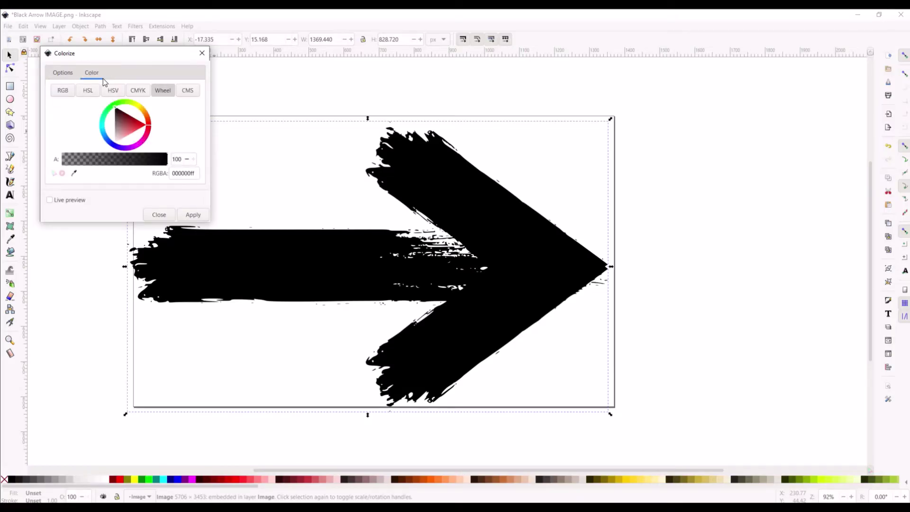
left_click(61, 90)
left_click(84, 93)
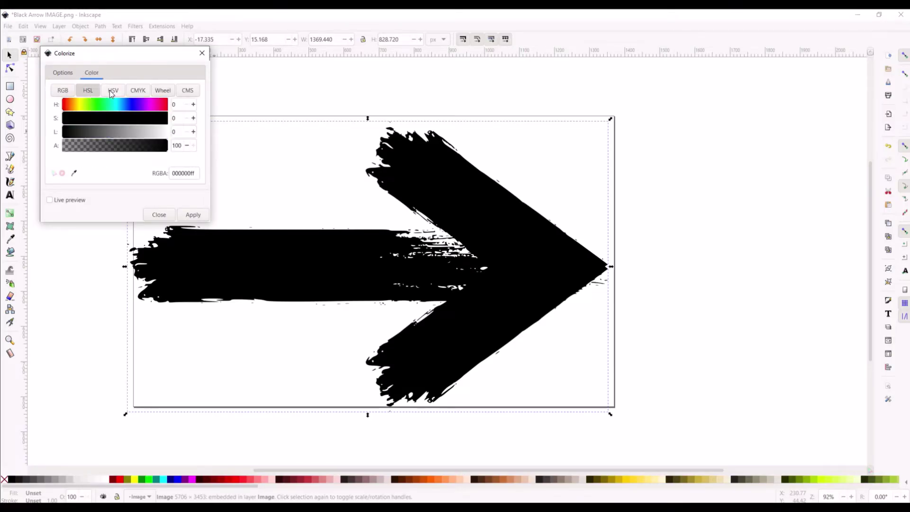
left_click(110, 90)
left_click(135, 90)
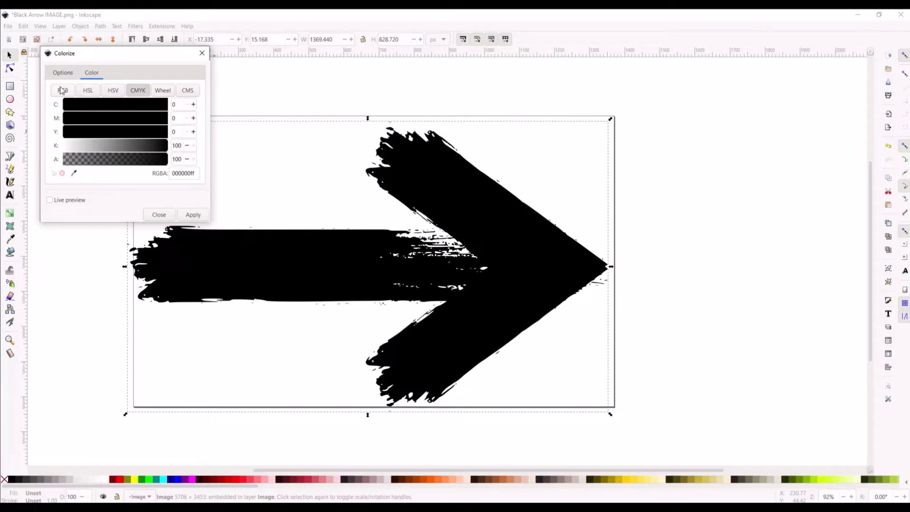
Step: Pick magenta ff006cff on the colour wheel and apply the Colorize to the arrow
left_click(163, 91)
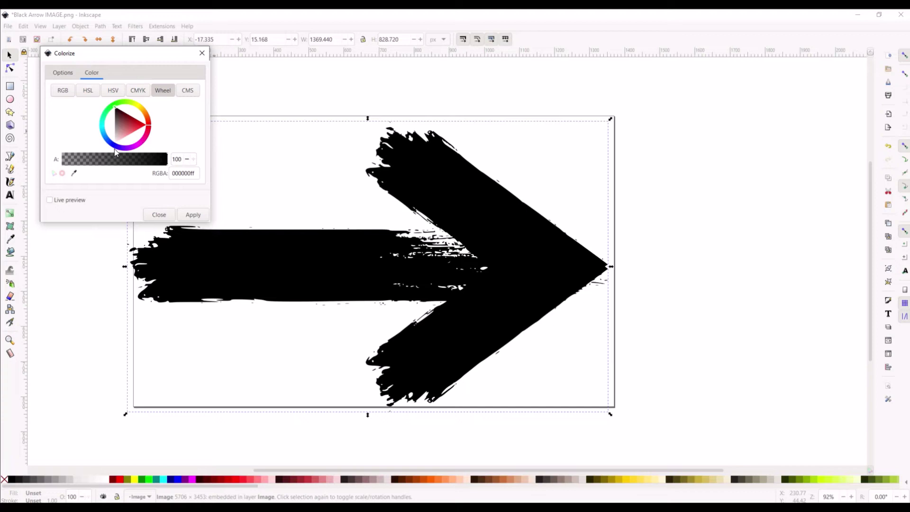
left_click_drag(126, 124, 152, 139)
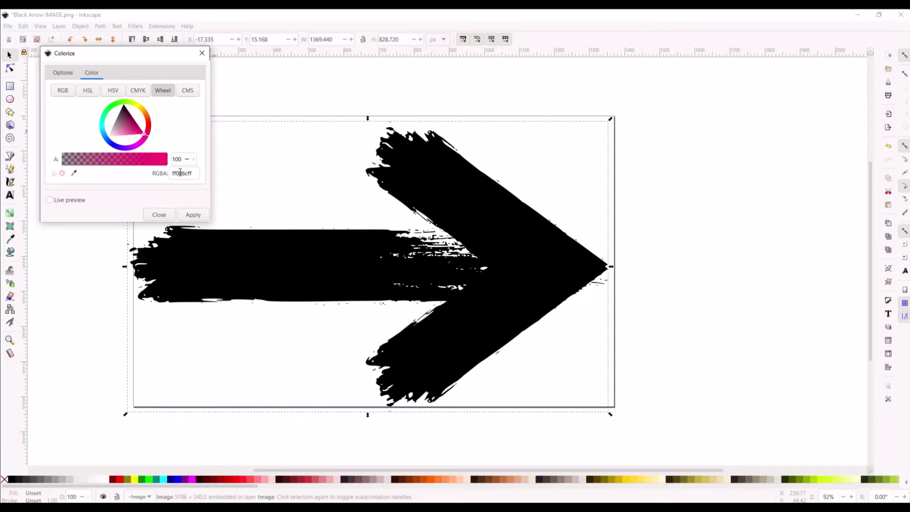
left_click_drag(194, 174, 140, 183)
left_click(192, 215)
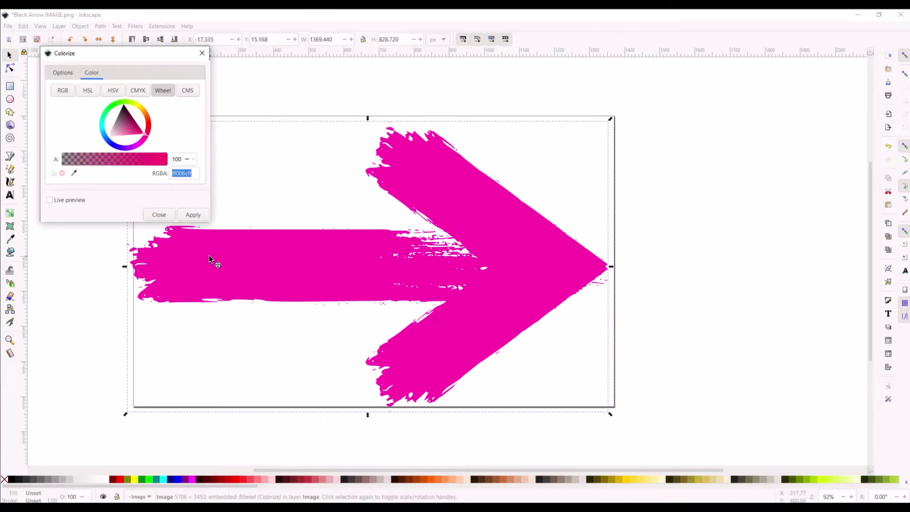
Step: Close the Colorize dialog and use Edit > Undo: Colorize to restore the black arrow
left_click(202, 53)
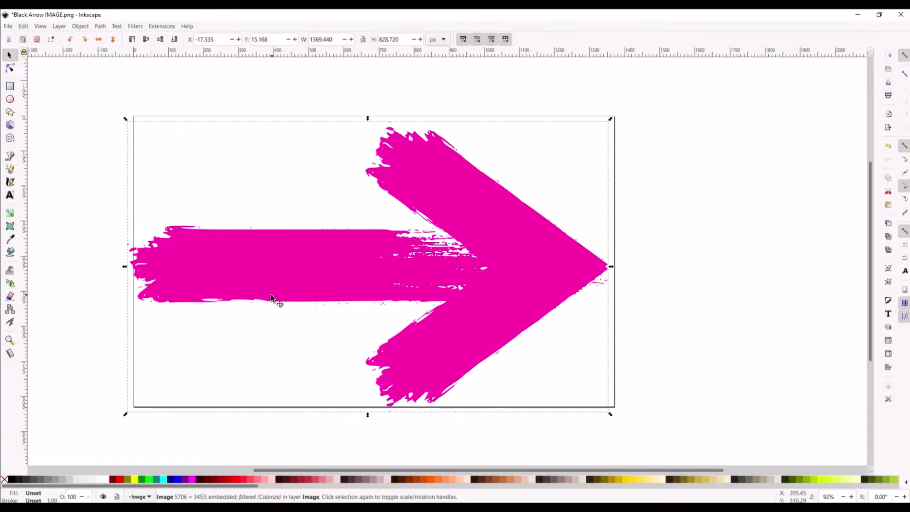
left_click(135, 26)
mouse_move(157, 69)
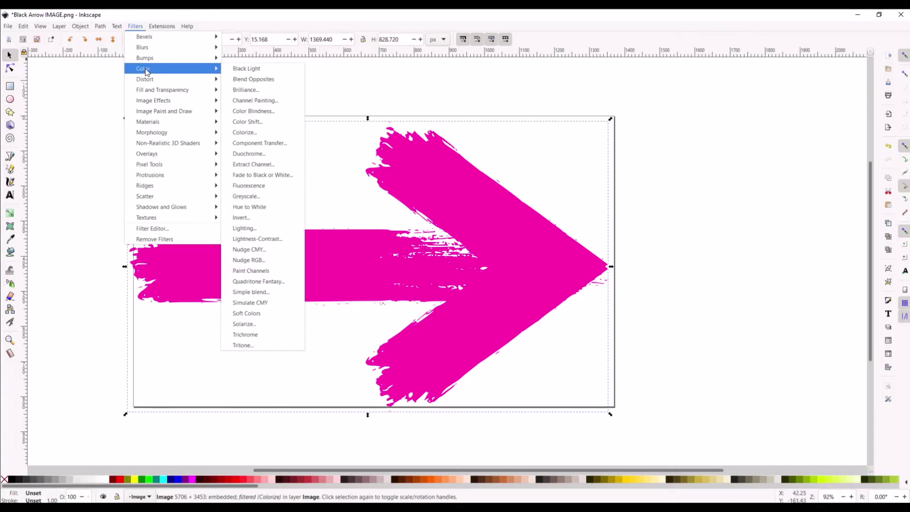
left_click(246, 132)
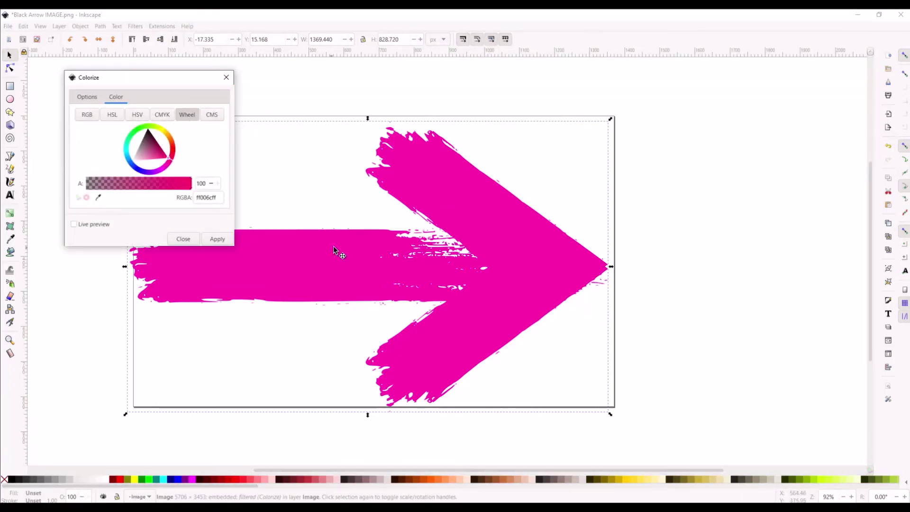
left_click(226, 77)
left_click(23, 26)
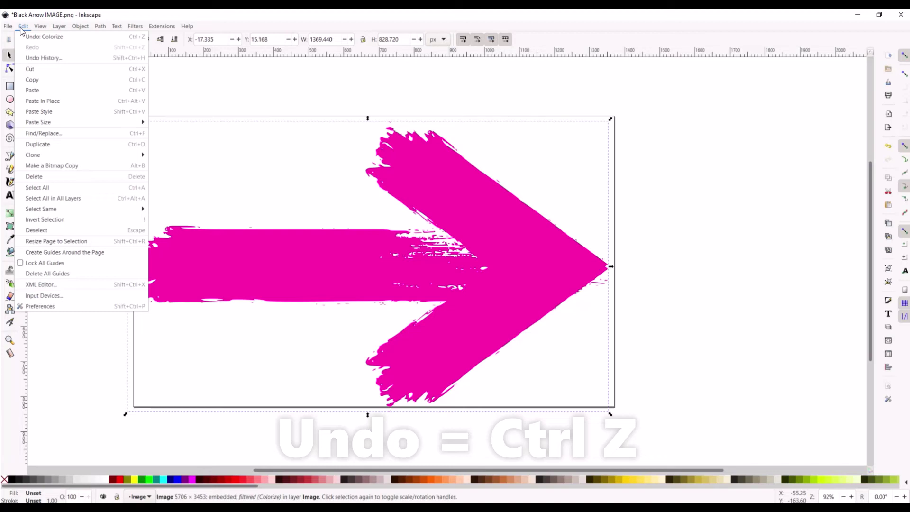
left_click(24, 38)
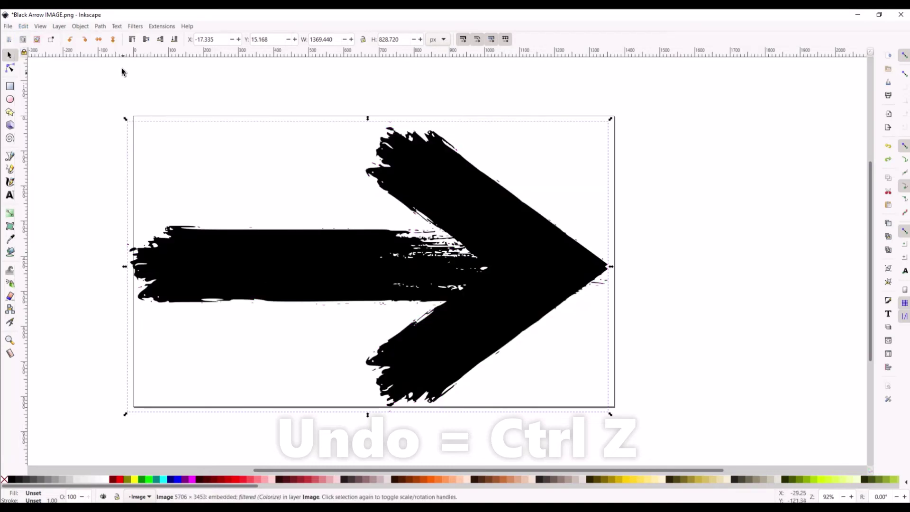
Step: Apply a green Colorize (00a105ff) to the arrow bitmap from Filters > Color > Colorize
left_click(132, 26)
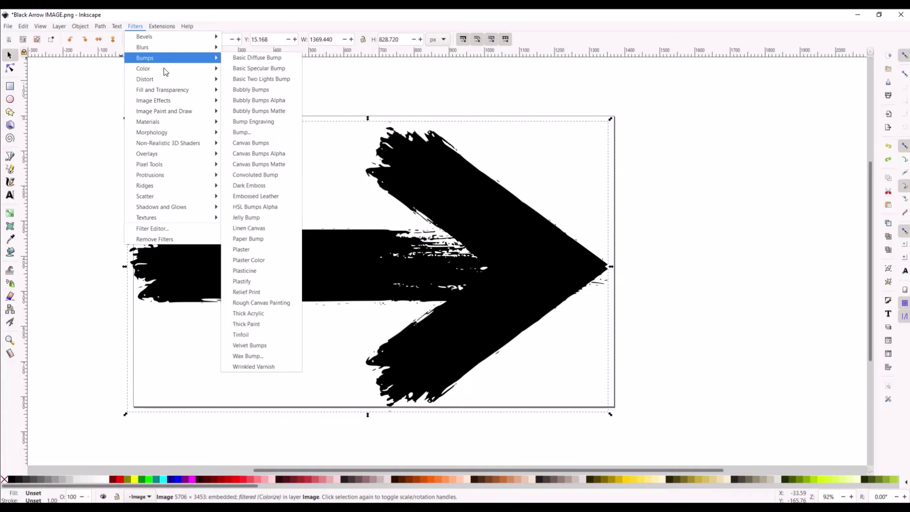
mouse_move(165, 75)
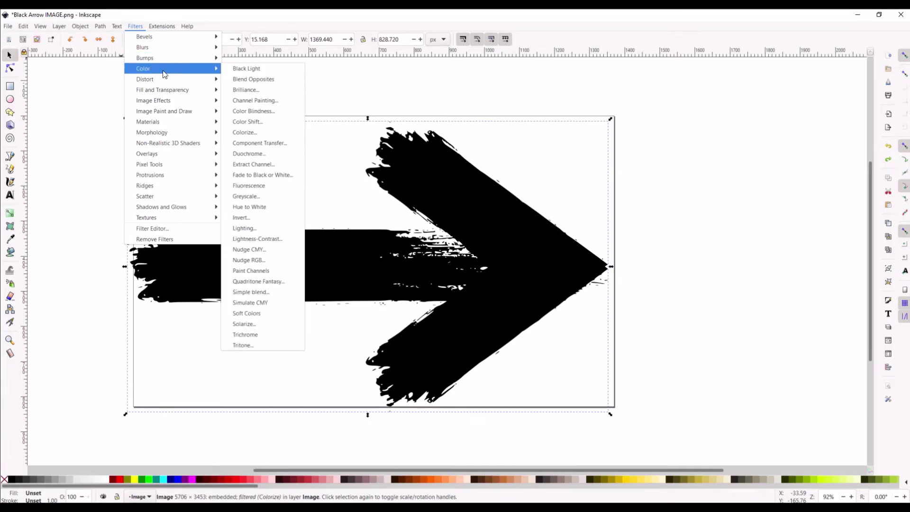
left_click(255, 134)
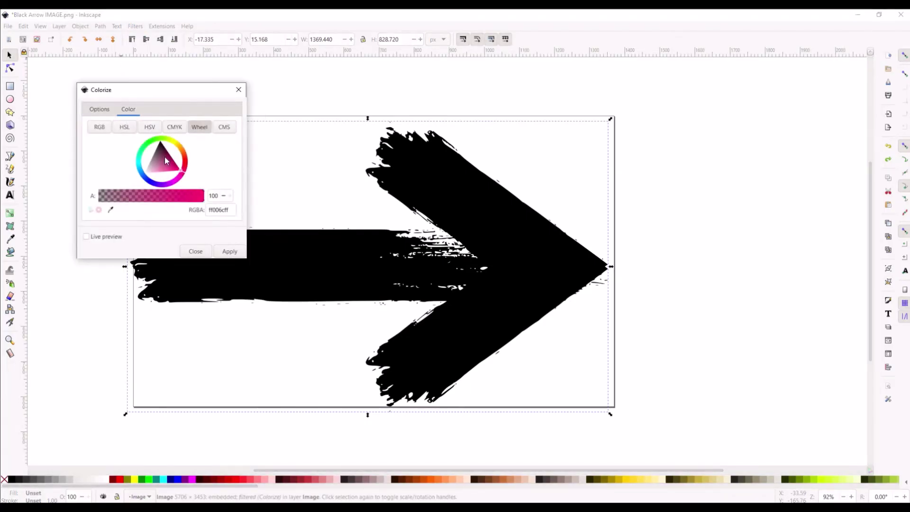
mouse_move(164, 157)
left_mouse_down()
mouse_move(147, 163)
mouse_move(156, 143)
mouse_move(133, 167)
mouse_move(146, 141)
mouse_move(151, 157)
left_mouse_up()
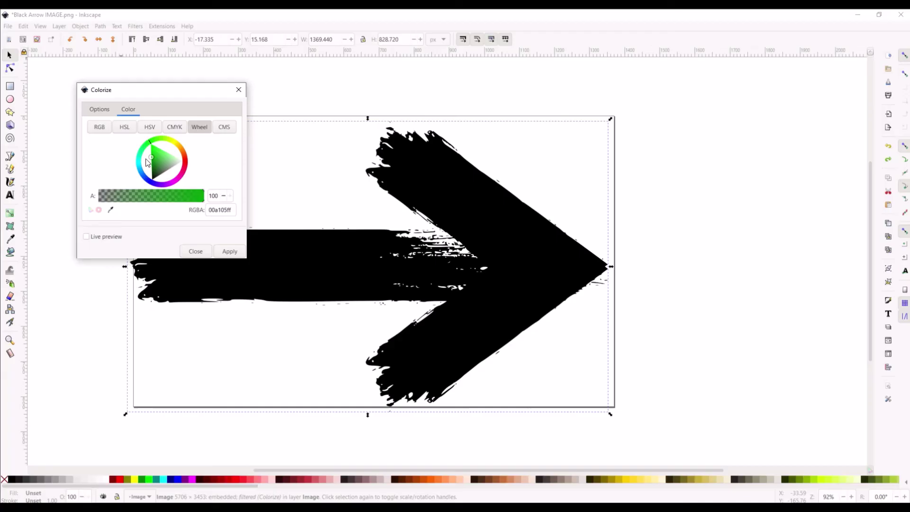
left_click(229, 252)
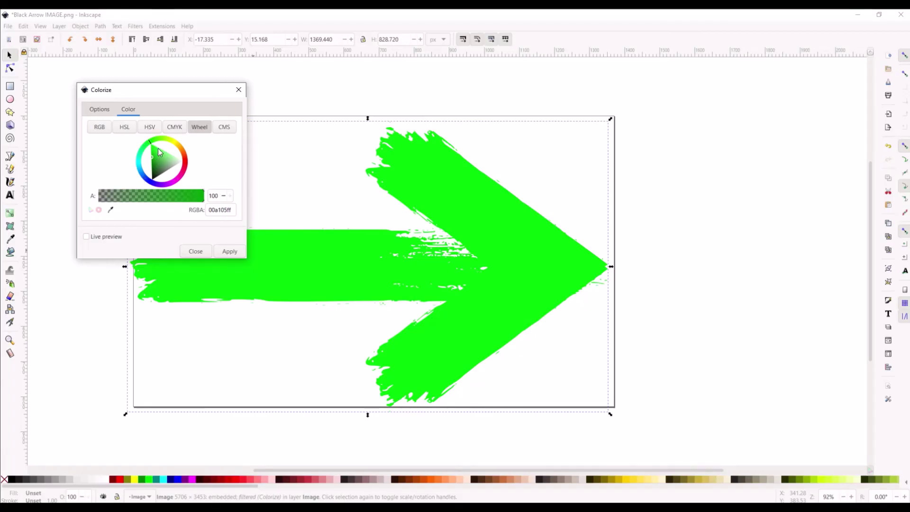
Step: Apply Colorize again with the hue shifted to cyan, then magenta ff00b4ff, blanking the image
mouse_move(148, 142)
left_mouse_down()
mouse_move(141, 164)
mouse_move(148, 187)
left_mouse_up()
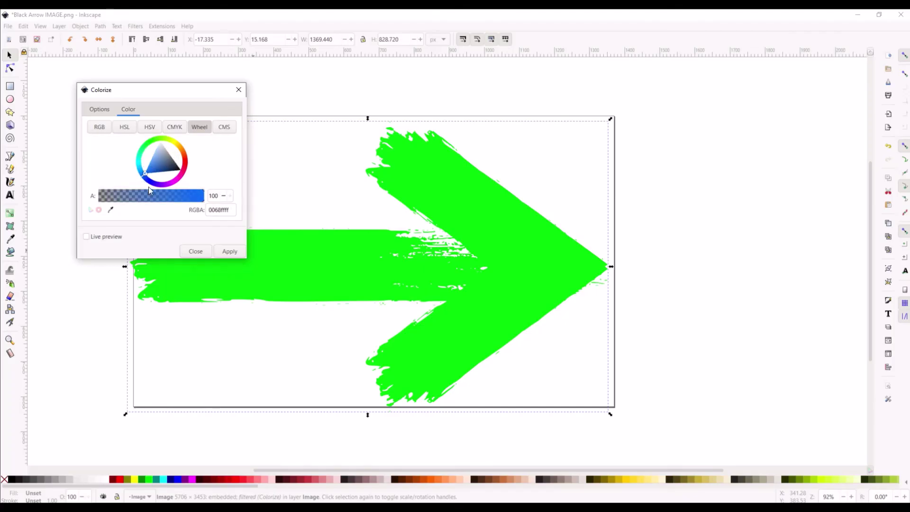
left_click(228, 250)
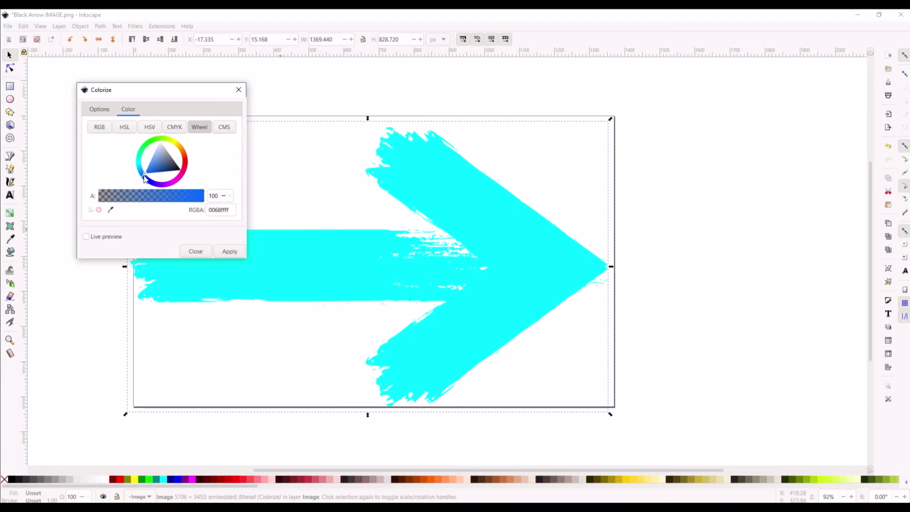
mouse_move(146, 179)
left_mouse_down()
mouse_move(163, 187)
mouse_move(182, 179)
left_mouse_up()
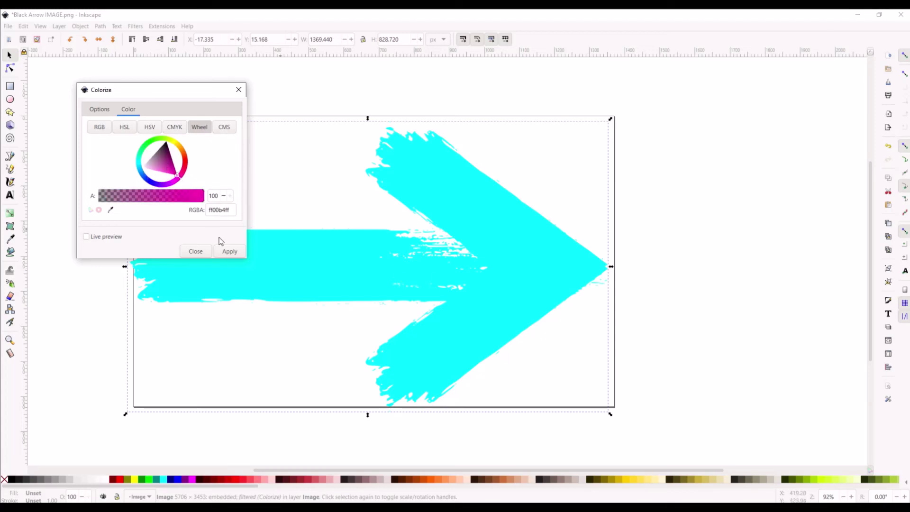
left_click(226, 251)
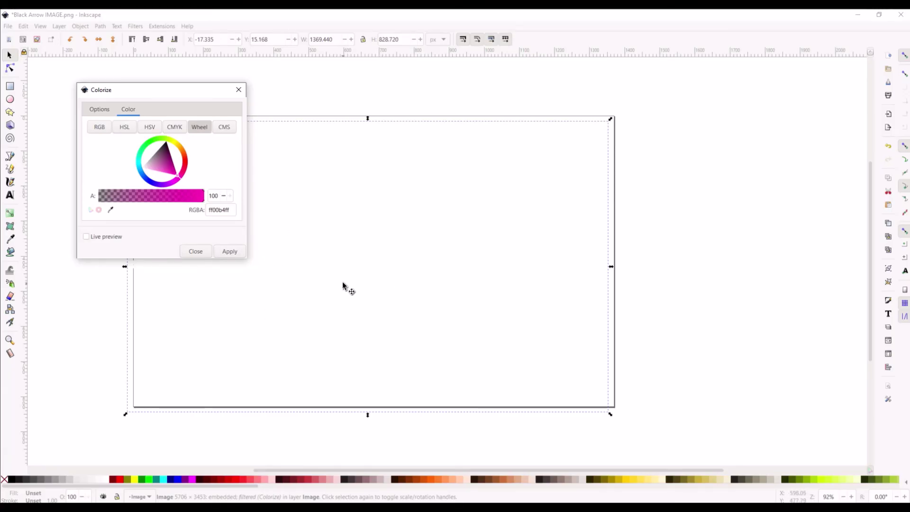
Step: Close the Colorize dialog and undo twice, past green back to the black arrow
left_click(239, 90)
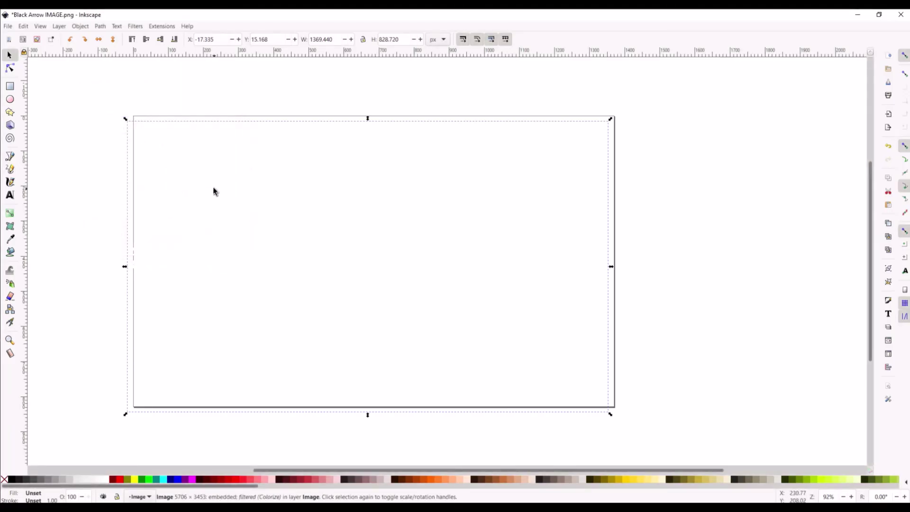
key("ctrl+z")
key("ctrl+z")
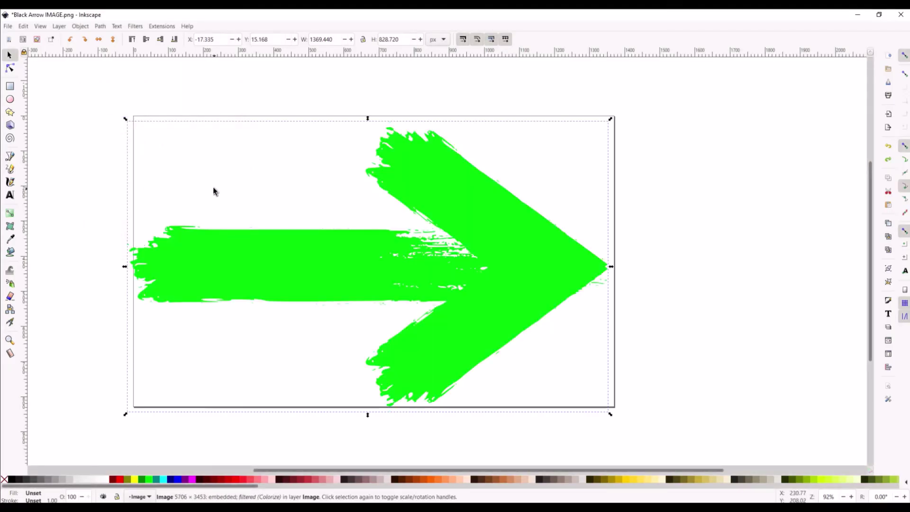
key("ctrl+z")
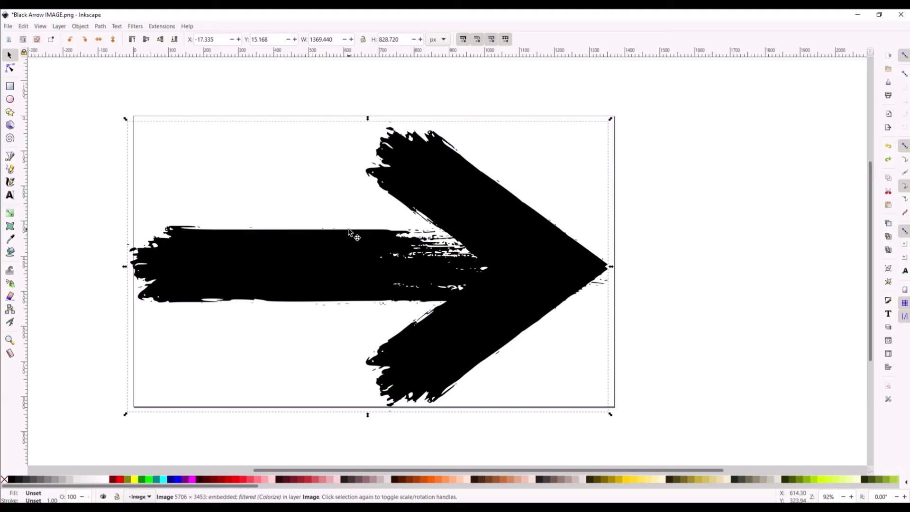